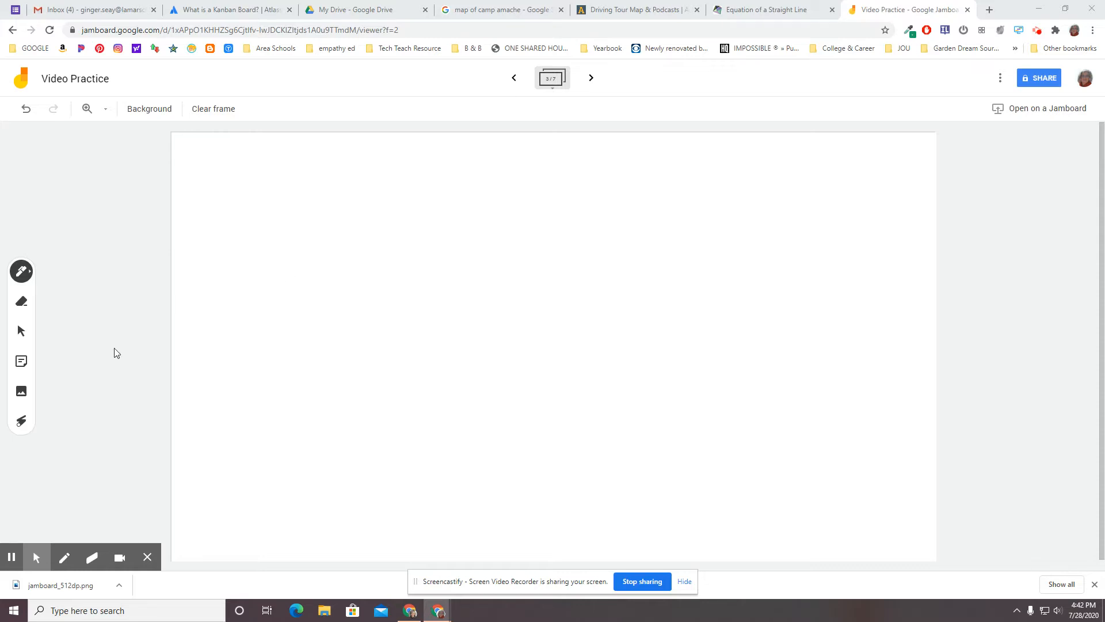
- Insert the image amache-audio-tour-route-MAP_r2 from the Downloads folder into the blank third frame
left_click(22, 398)
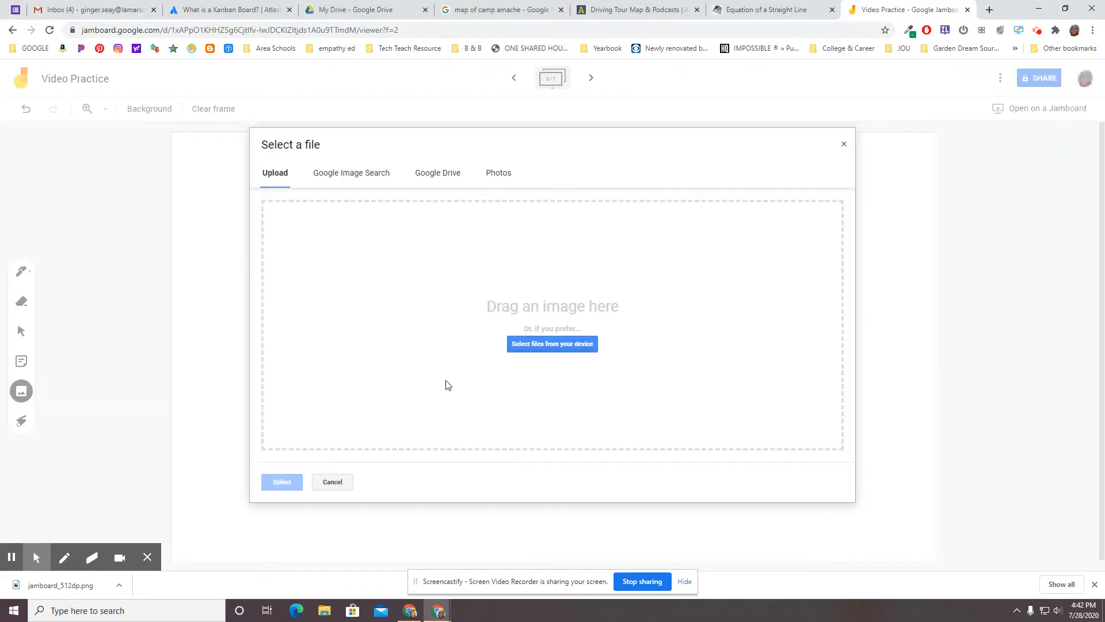
left_click(534, 344)
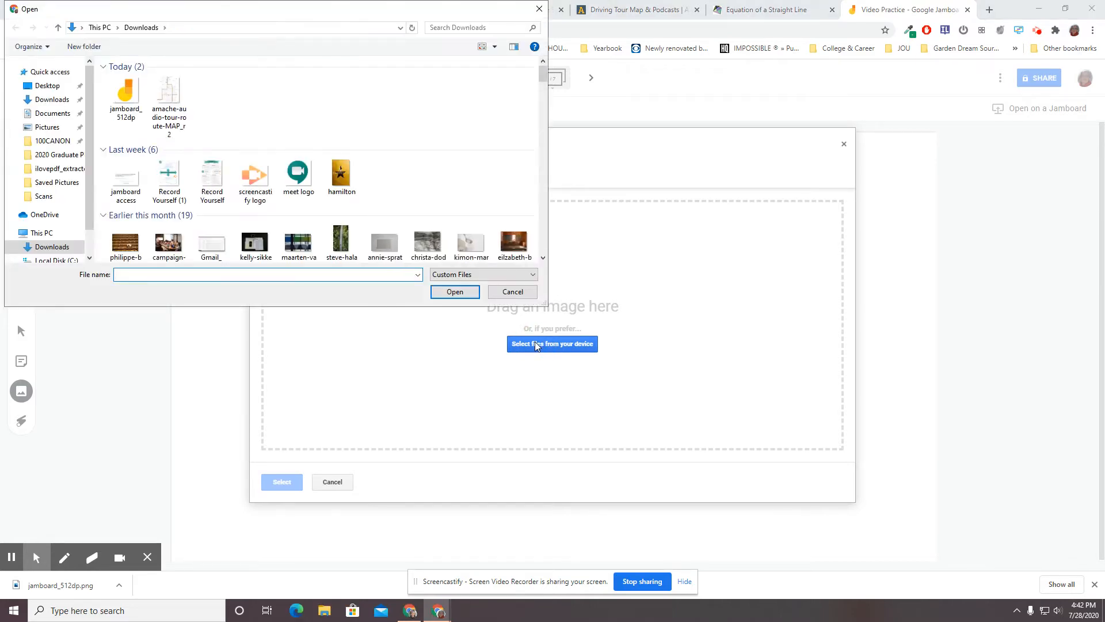
double_click(166, 97)
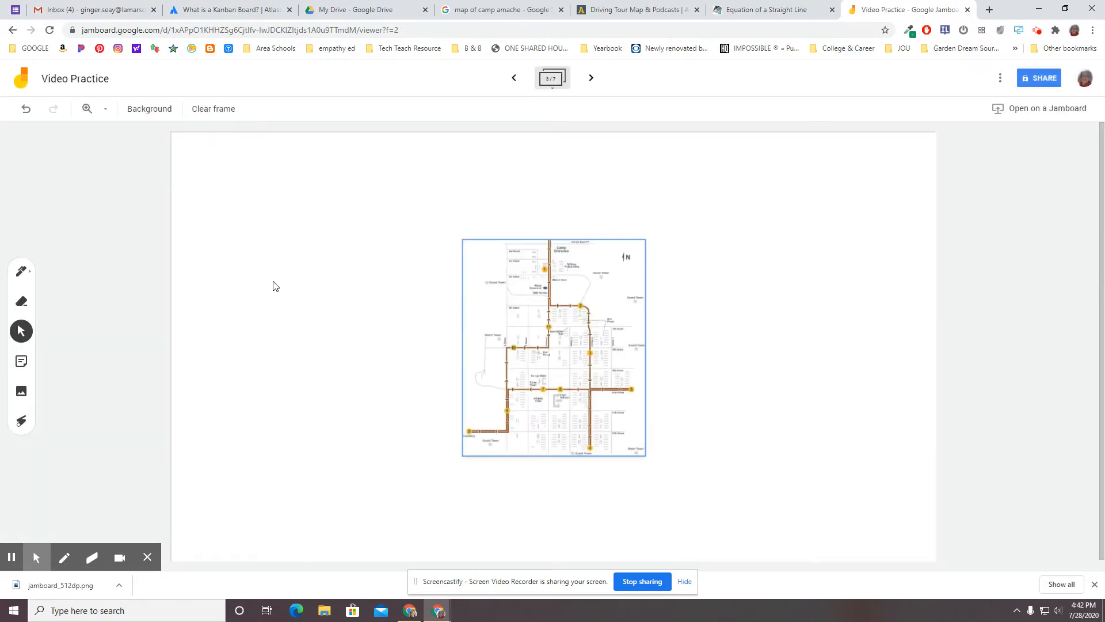
- Enlarge the map image to the full height of the frame and position it in the frame's left part
left_click(555, 375)
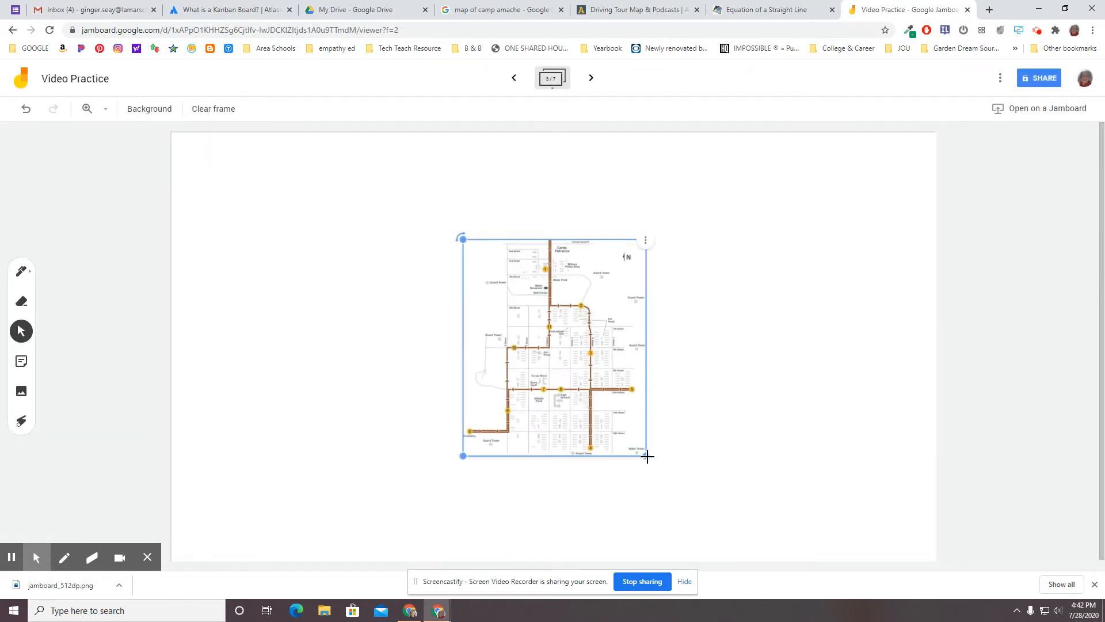
left_click_drag(648, 456, 735, 550)
left_click_drag(606, 457, 533, 370)
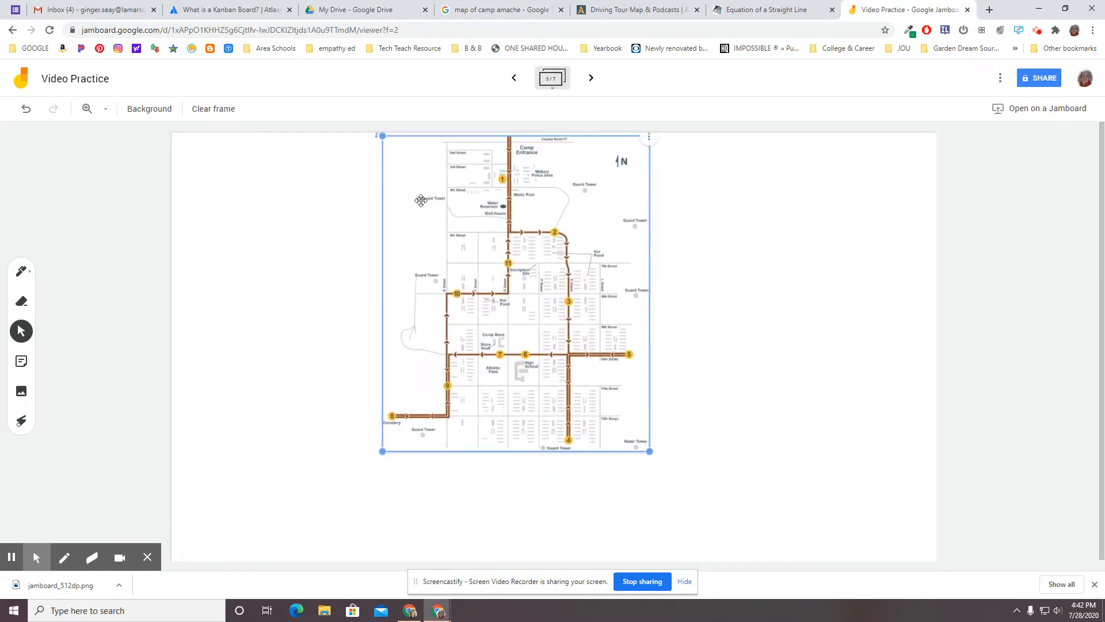
left_click_drag(475, 272, 472, 302)
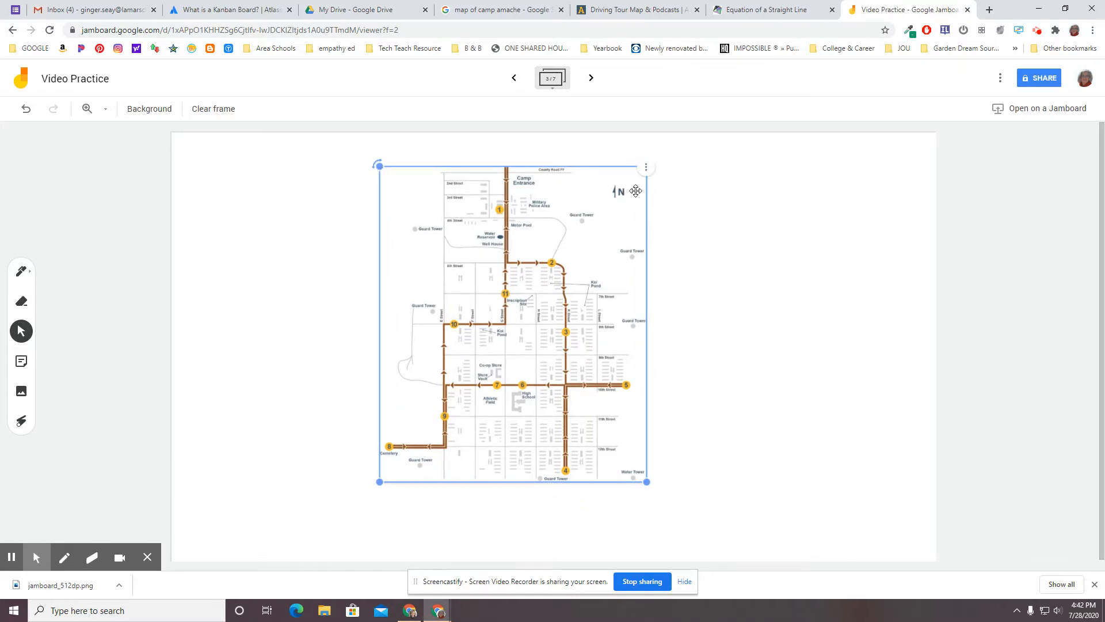
left_click(646, 168)
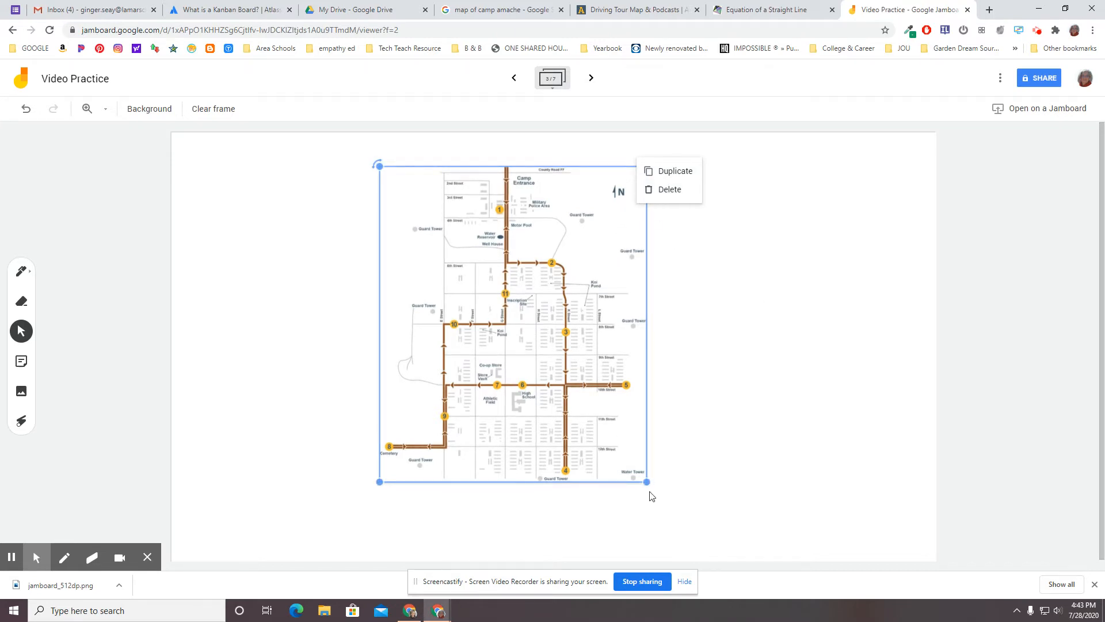
left_click_drag(648, 481, 710, 556)
left_click_drag(609, 457, 443, 429)
left_click_drag(547, 523, 572, 555)
left_click(750, 368)
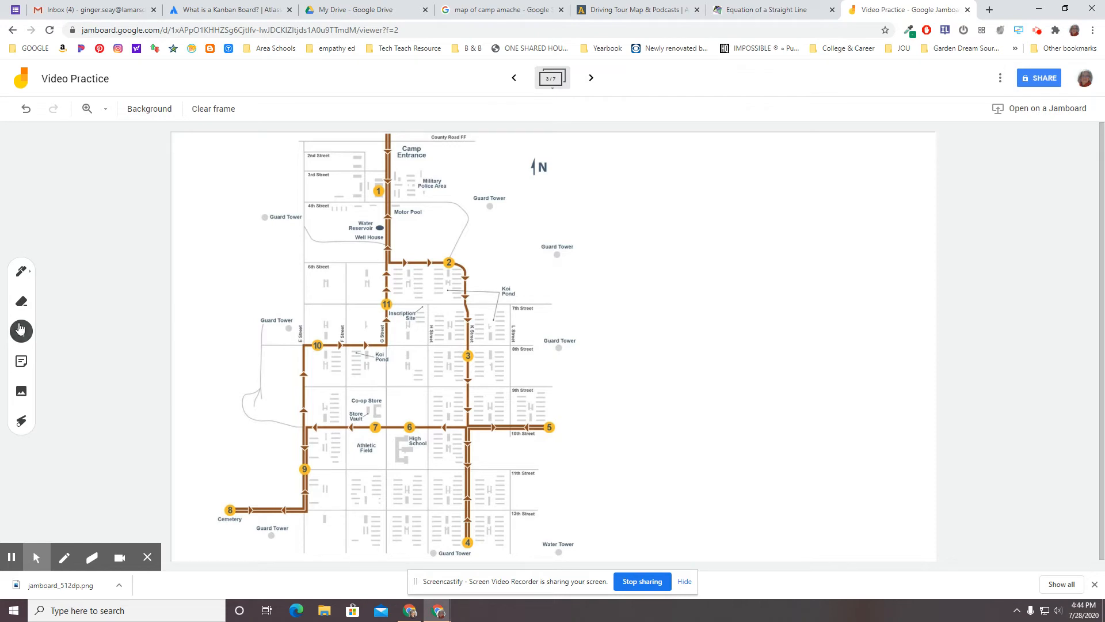
- Trace a route with the red highlighter from the buildings near stop 1, past stop 2 and the Koi Pond, to the High School
left_click(20, 274)
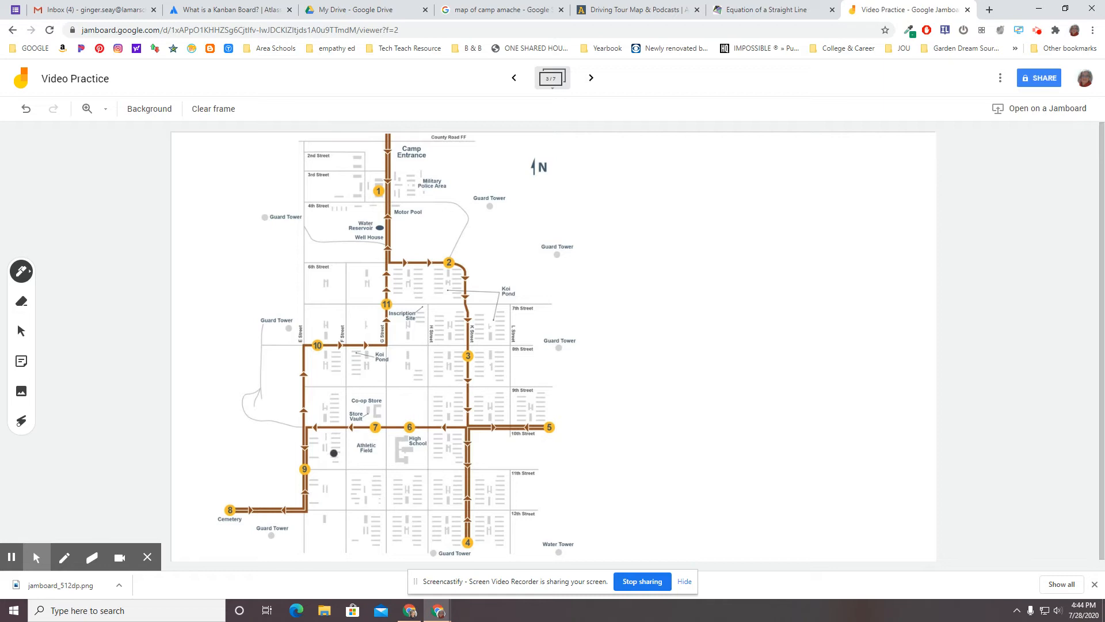
left_click(21, 269)
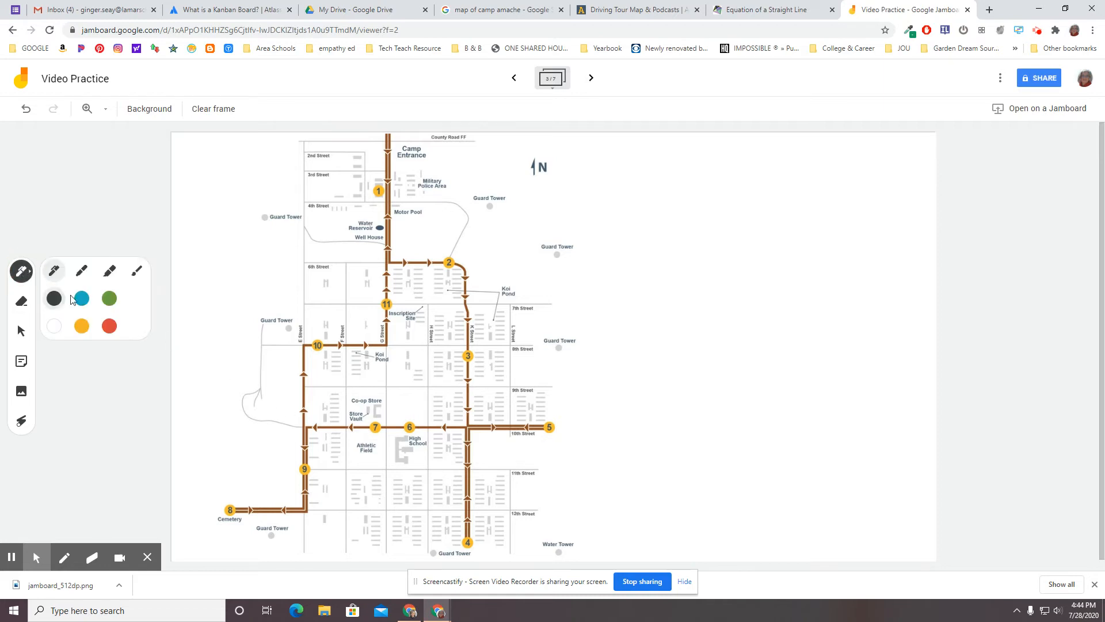
left_click(82, 327)
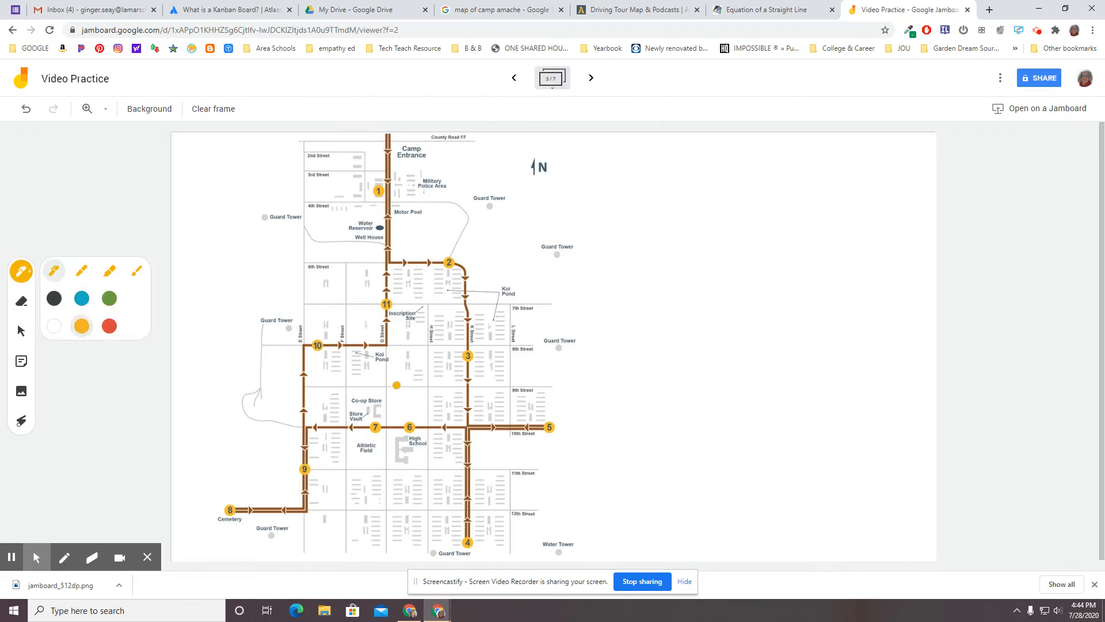
left_click(110, 331)
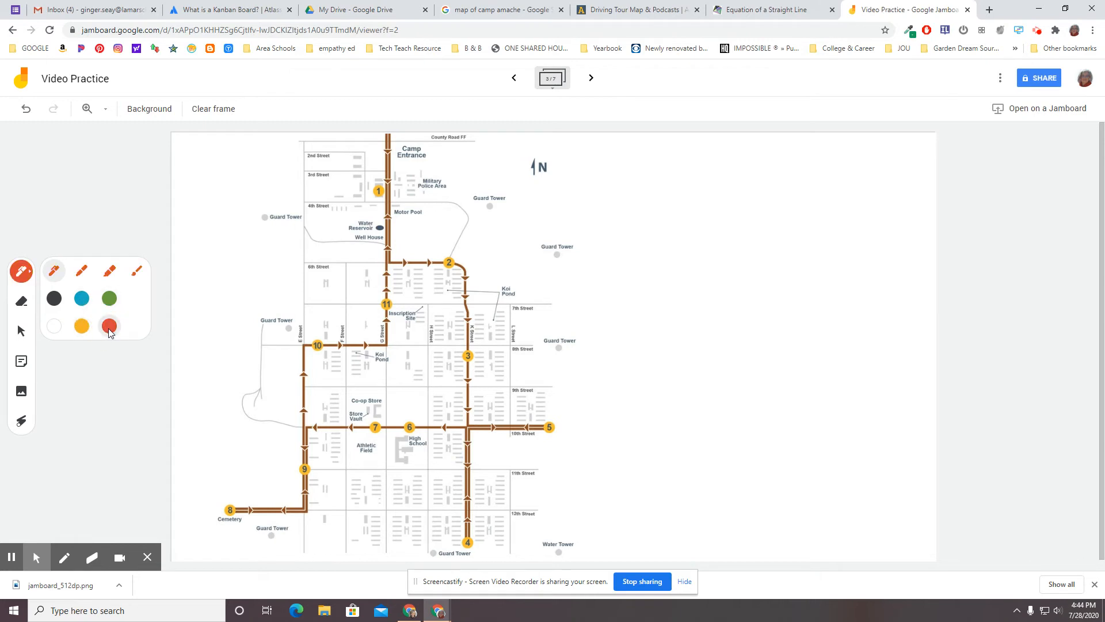
left_click(112, 273)
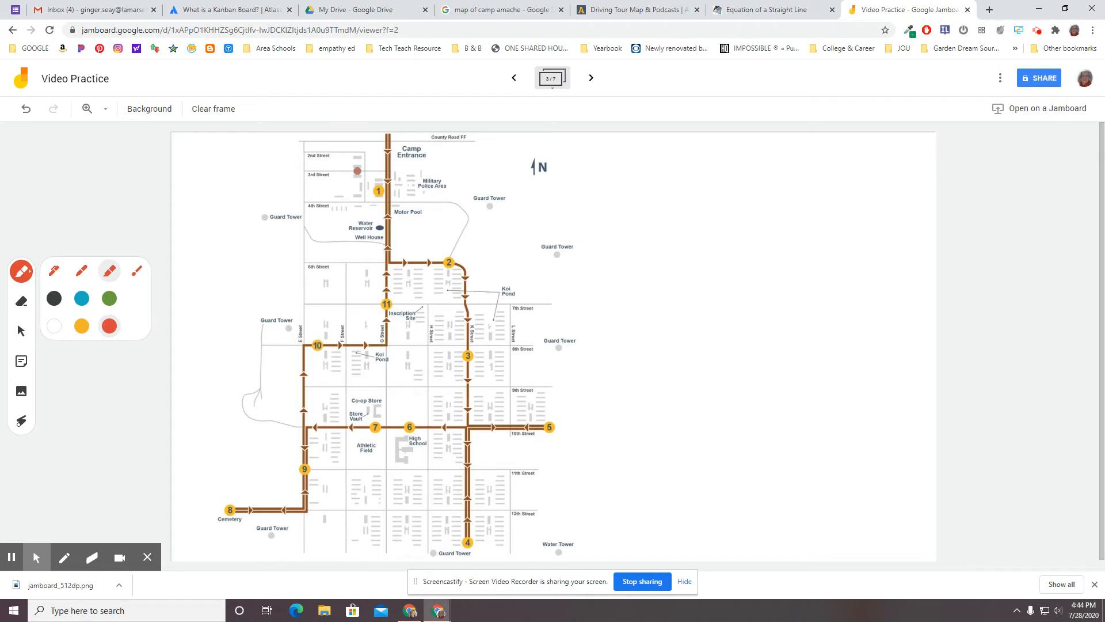
mouse_move(357, 171)
left_mouse_down()
mouse_move(367, 204)
mouse_move(442, 211)
mouse_move(459, 275)
mouse_move(495, 299)
mouse_move(488, 421)
mouse_move(398, 439)
mouse_move(399, 456)
left_mouse_up()
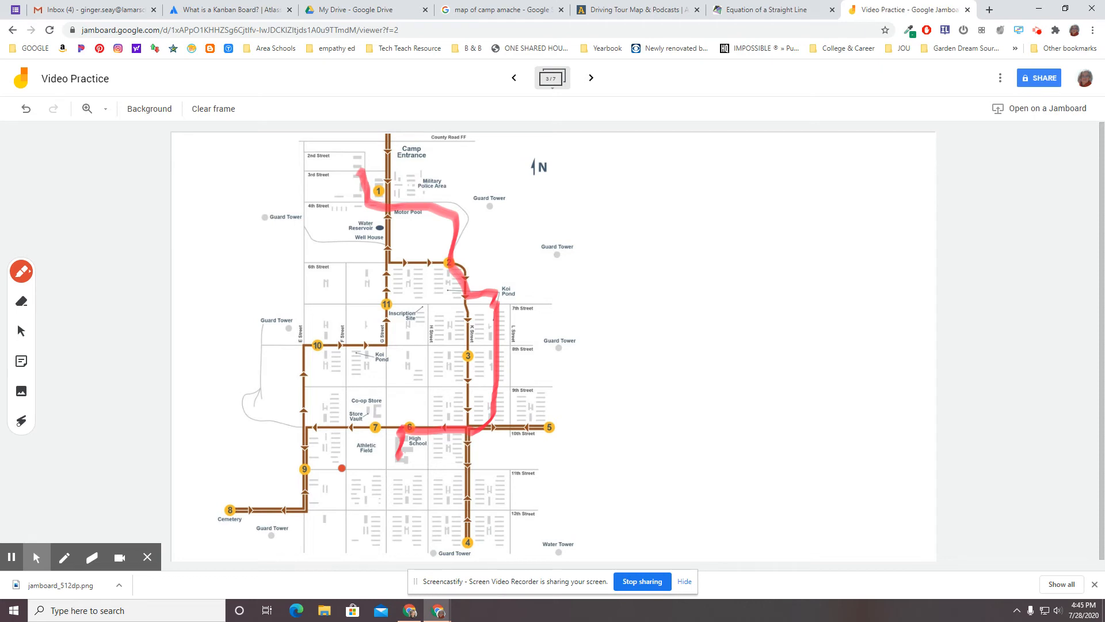
- Examine the image sources available for insertion, including Google Image Search and the recent Google Drive images, without inserting anything
mouse_move(48, 570)
left_click(22, 392)
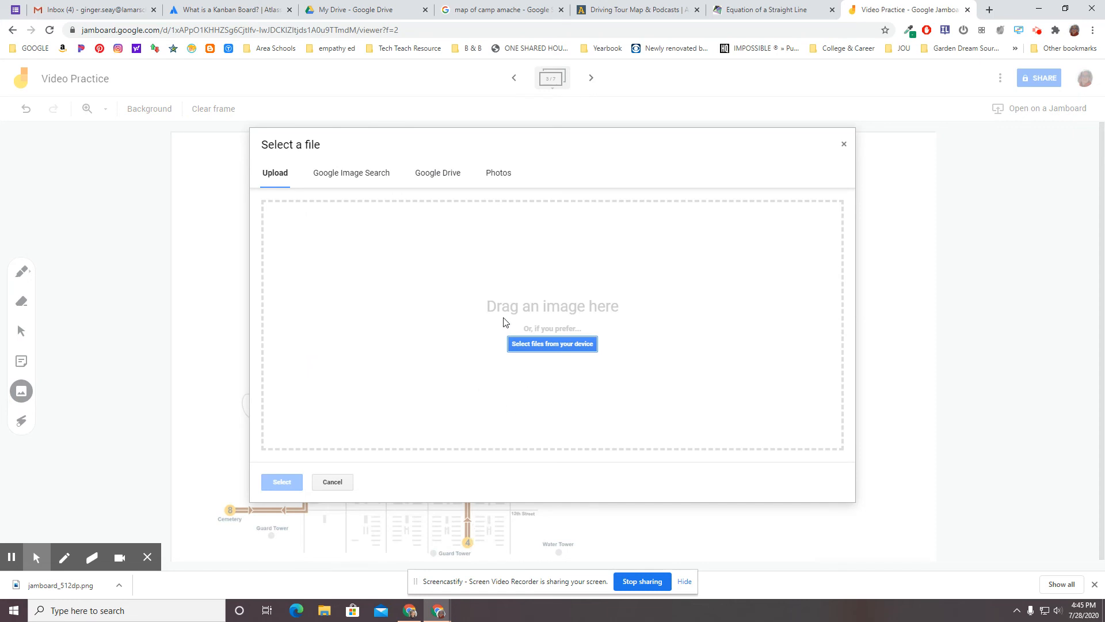
left_click(367, 175)
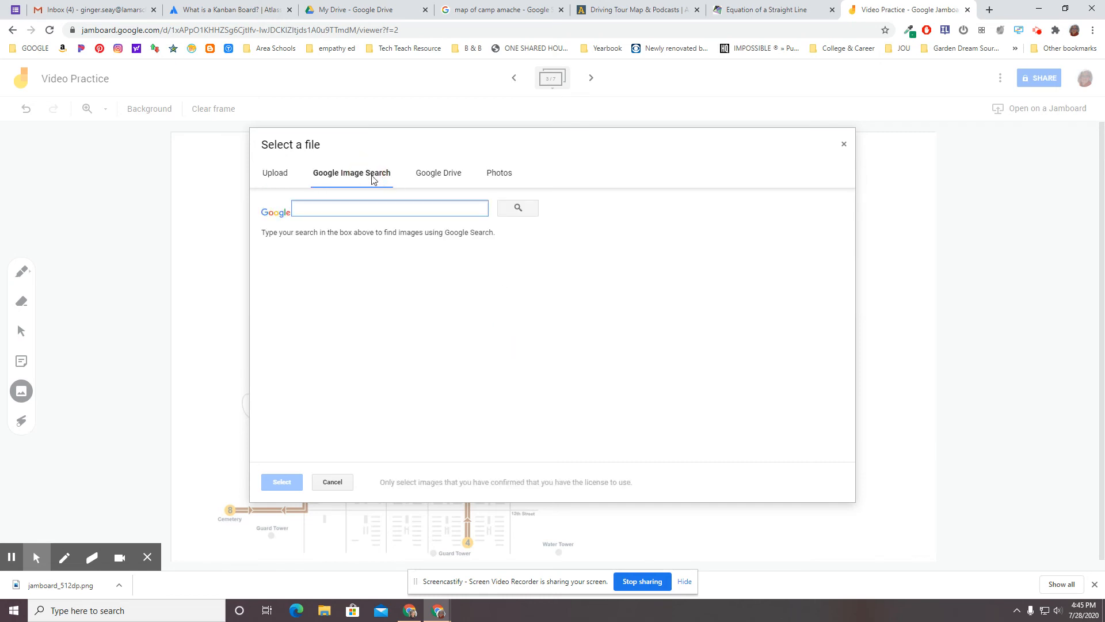
left_click(449, 176)
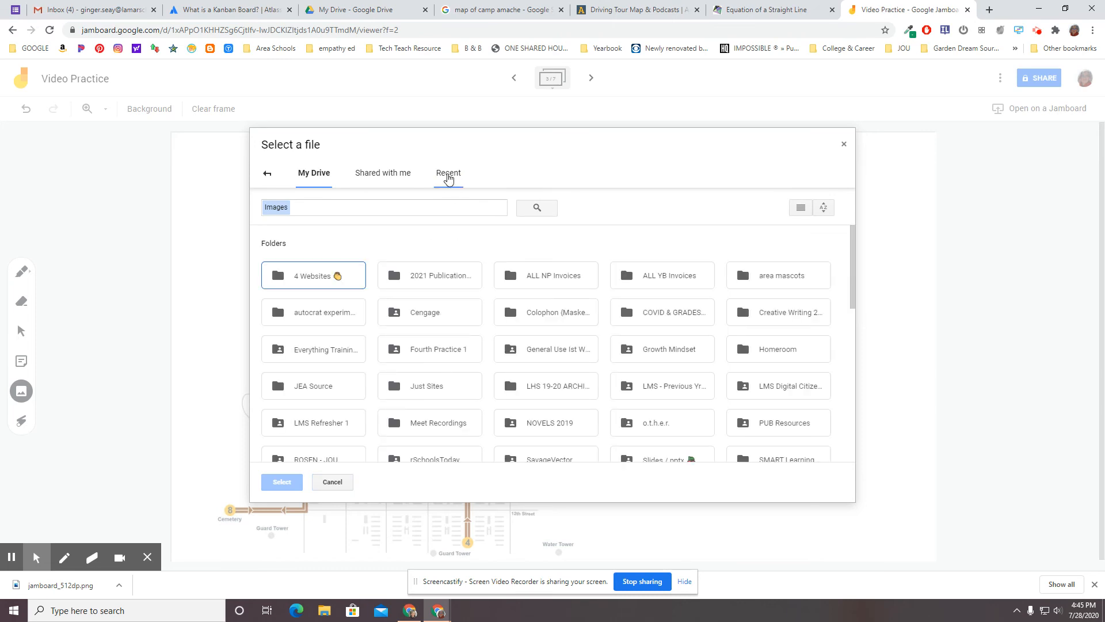
left_click(449, 176)
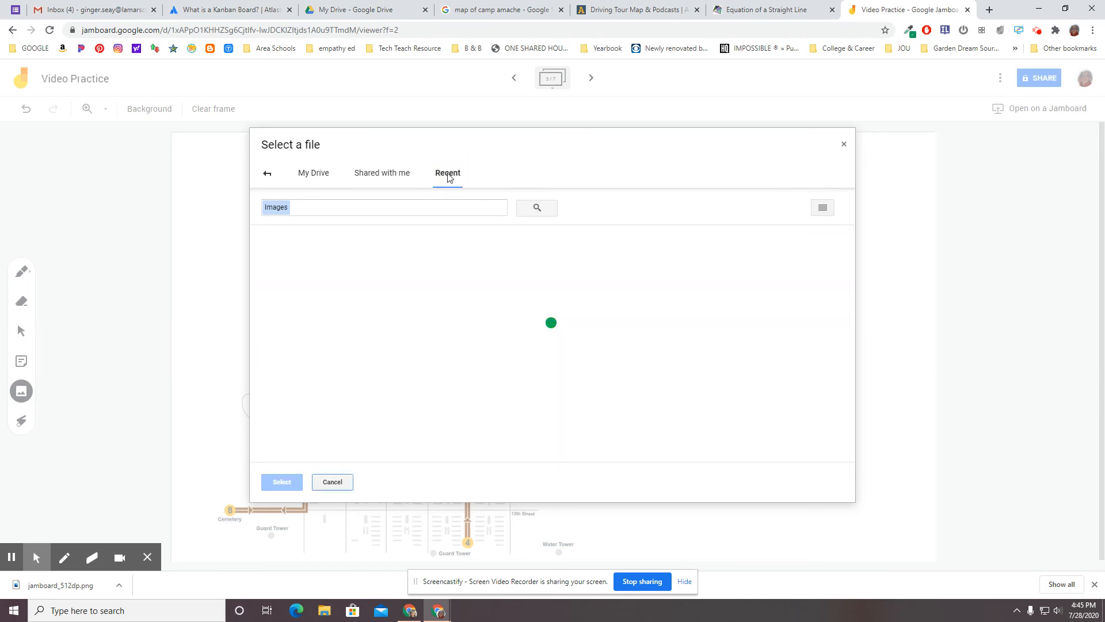
scroll(512, 356, "down", 1)
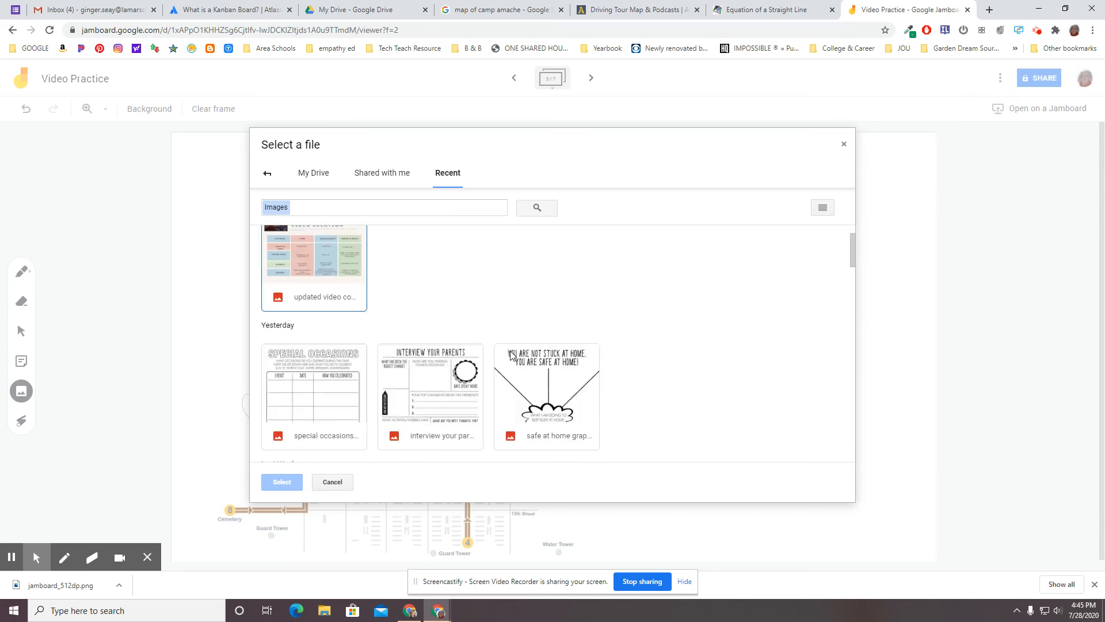
left_click(843, 144)
- Go to the fourth frame and insert the "safe at home" graphic organizer from the recent Google Drive images
left_click(589, 78)
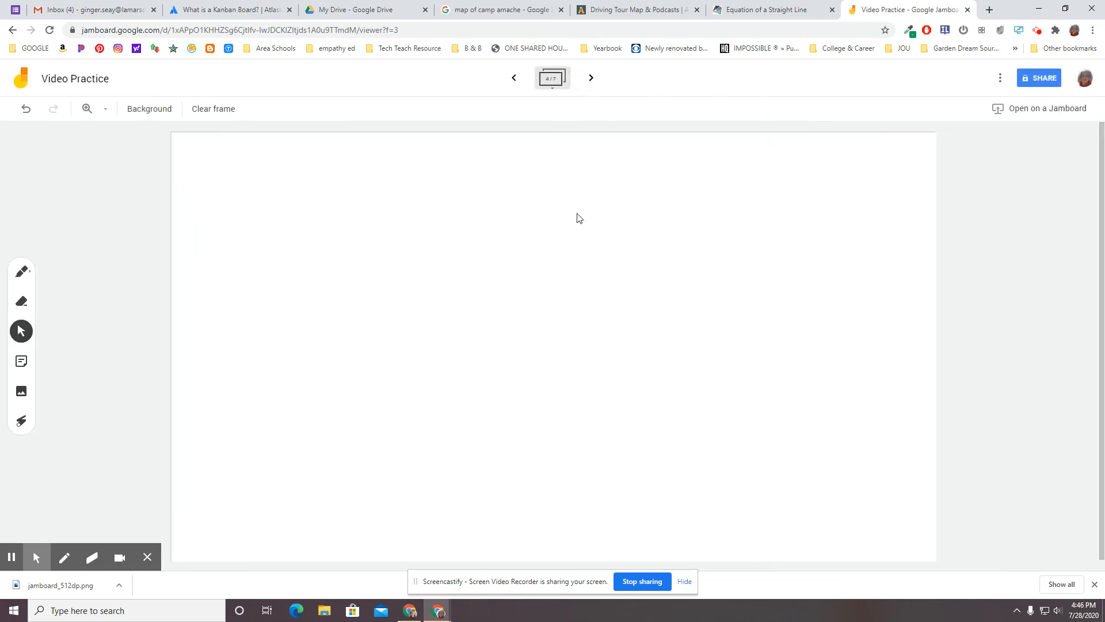
left_click(21, 391)
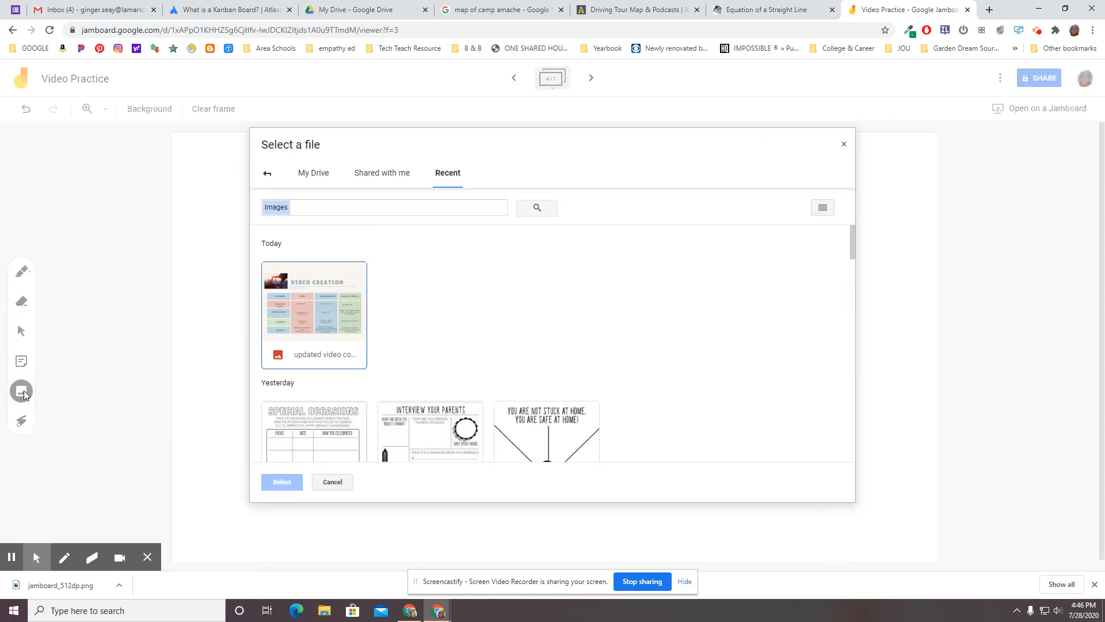
left_click(543, 435)
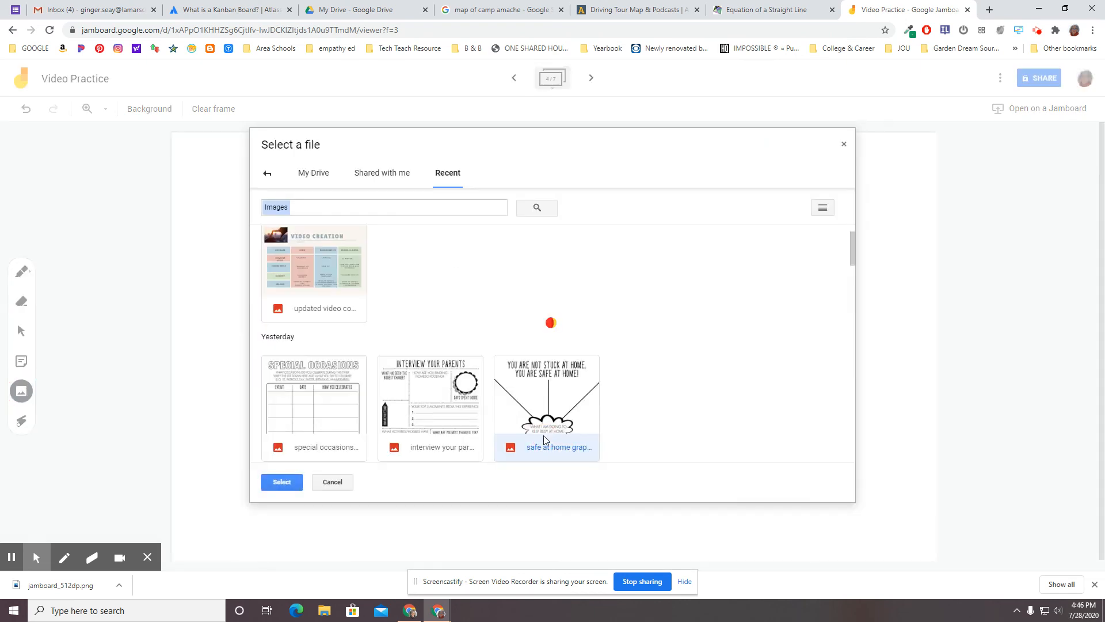
left_click(276, 482)
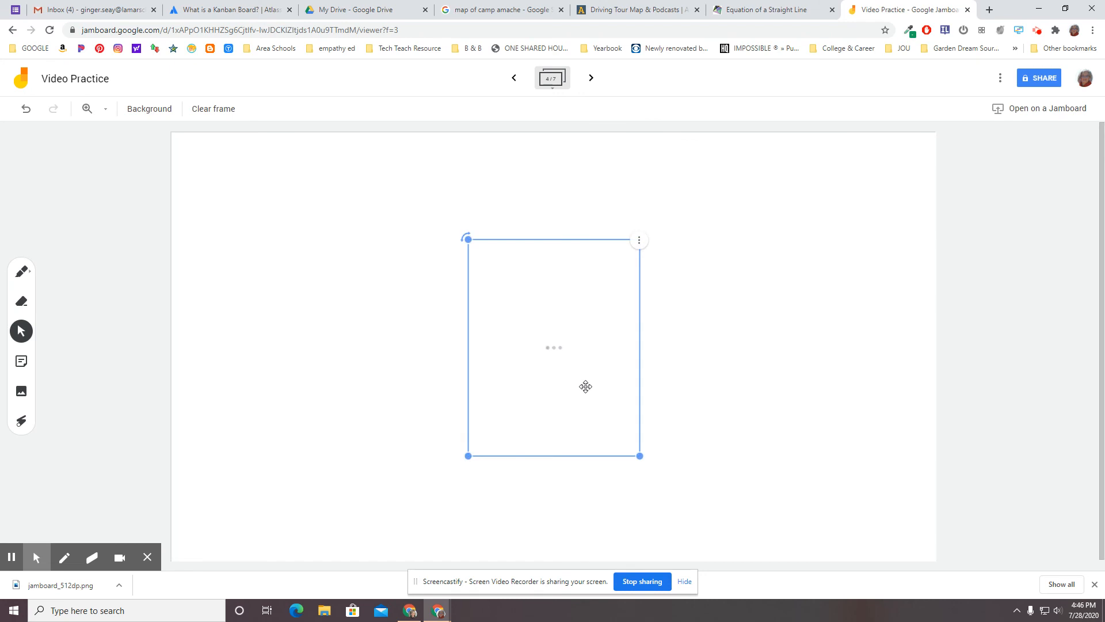
- Move the graphic organizer to the frame's top edge, enlarge it to nearly the full frame height and deselect it
left_click(510, 298)
left_click_drag(510, 298, 468, 274)
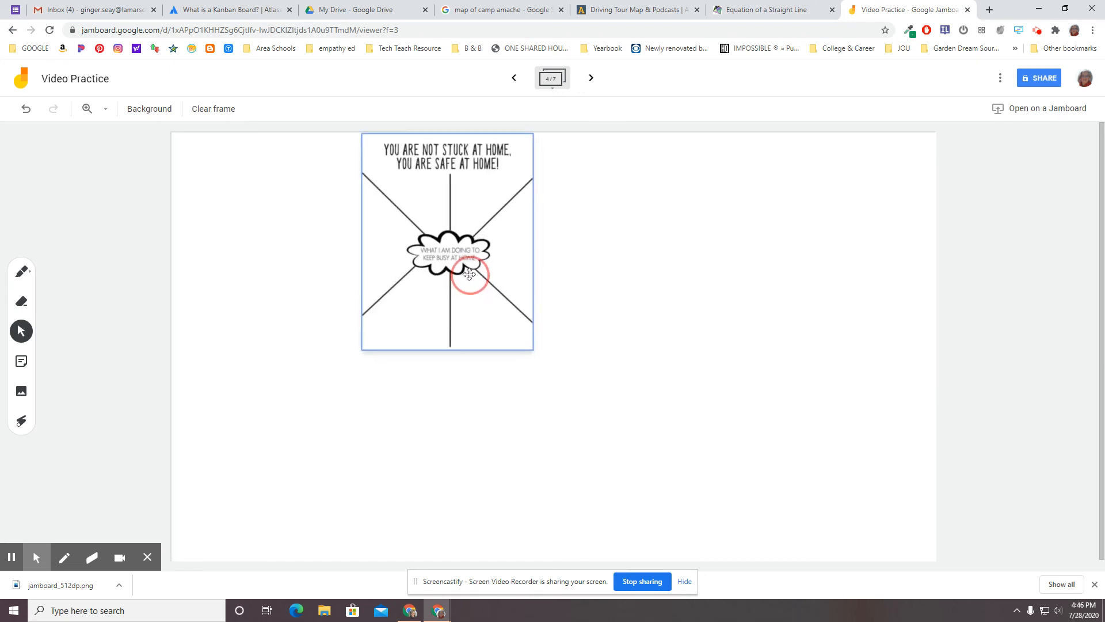
left_click_drag(533, 349, 707, 553)
left_click(828, 395)
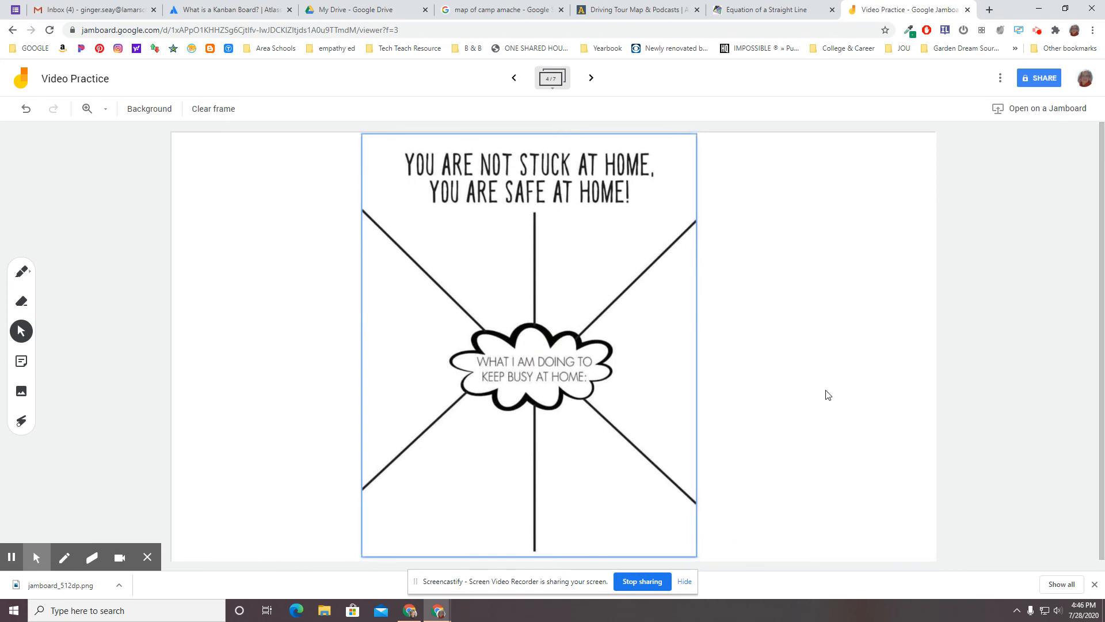
left_click(827, 395)
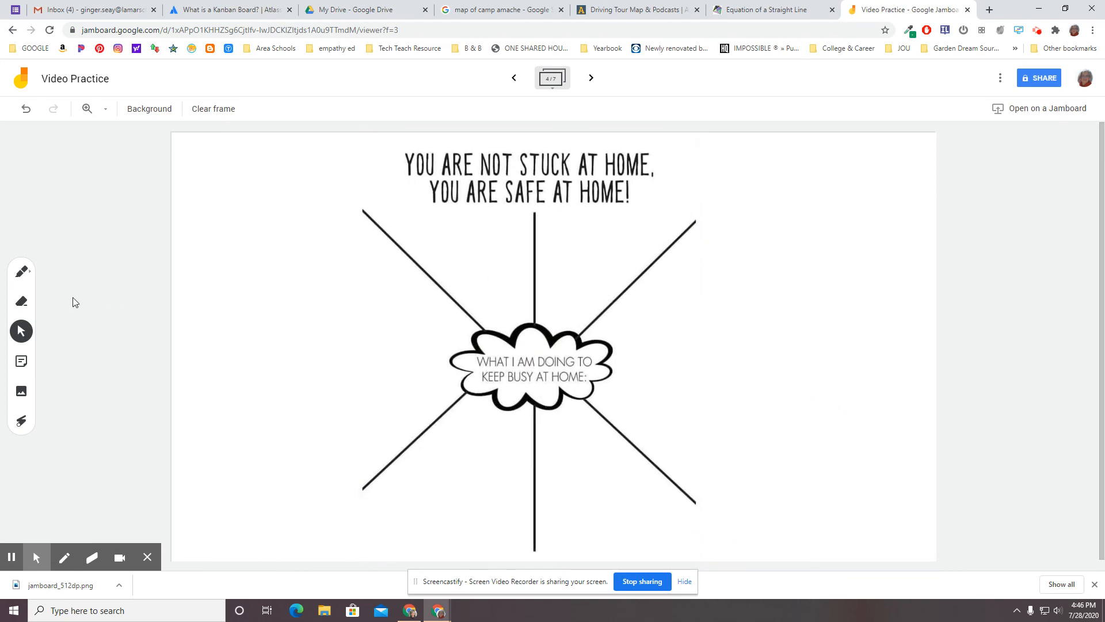
- Activate the red highlighter for writing on the graphic organizer
left_click(21, 270)
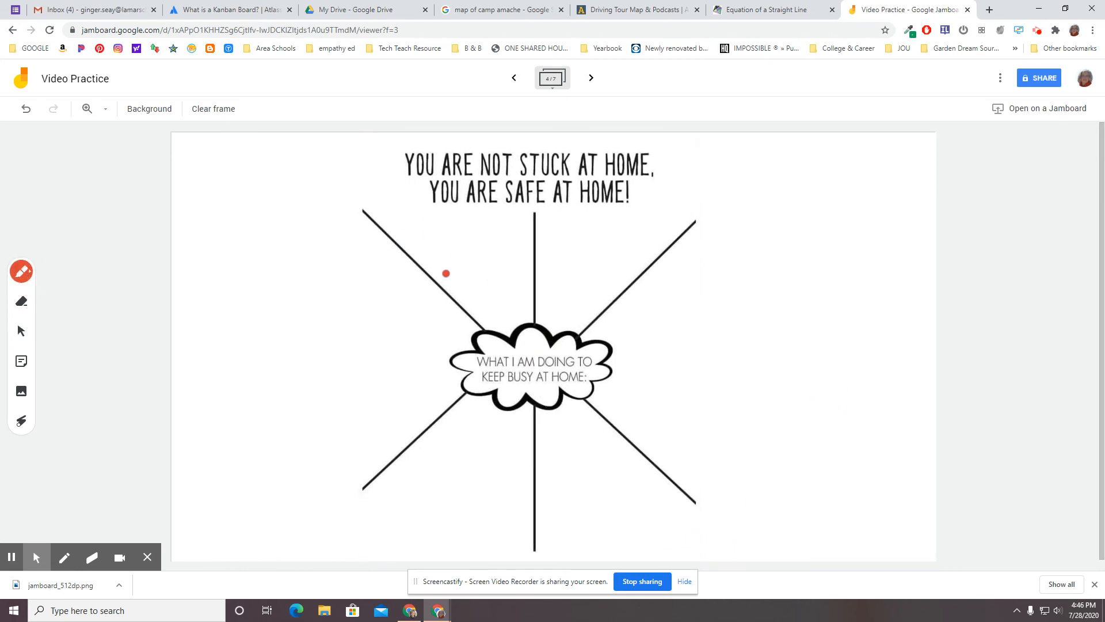